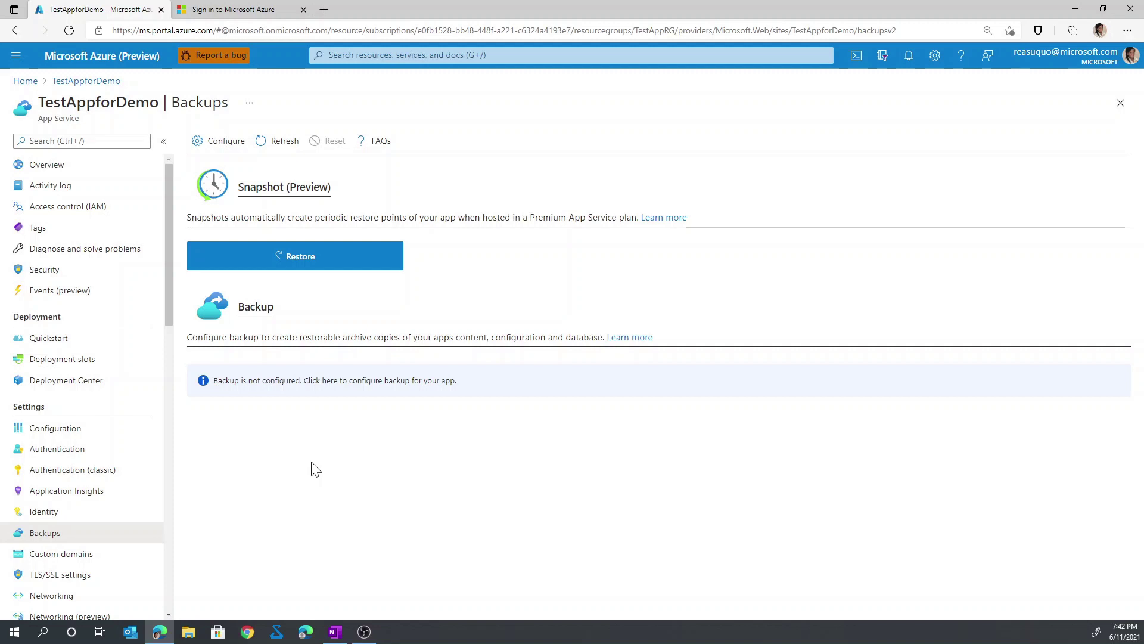
Set the backup storage to the testappdemostorage2 container in the testappdemostorage account and save the backup configuration
click(285, 386)
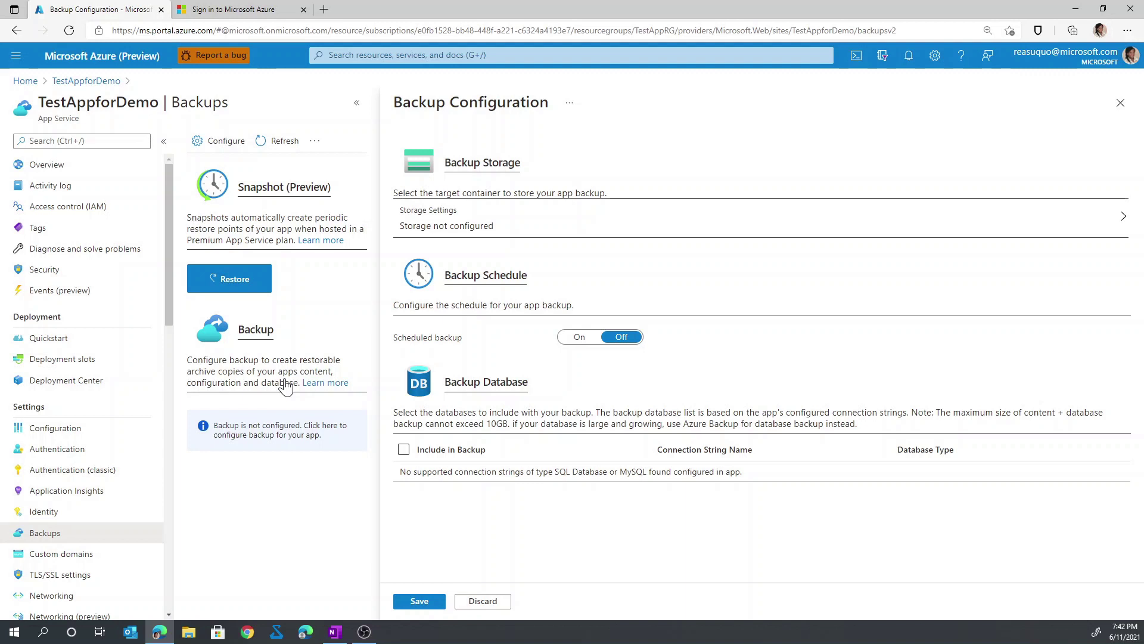
click(430, 231)
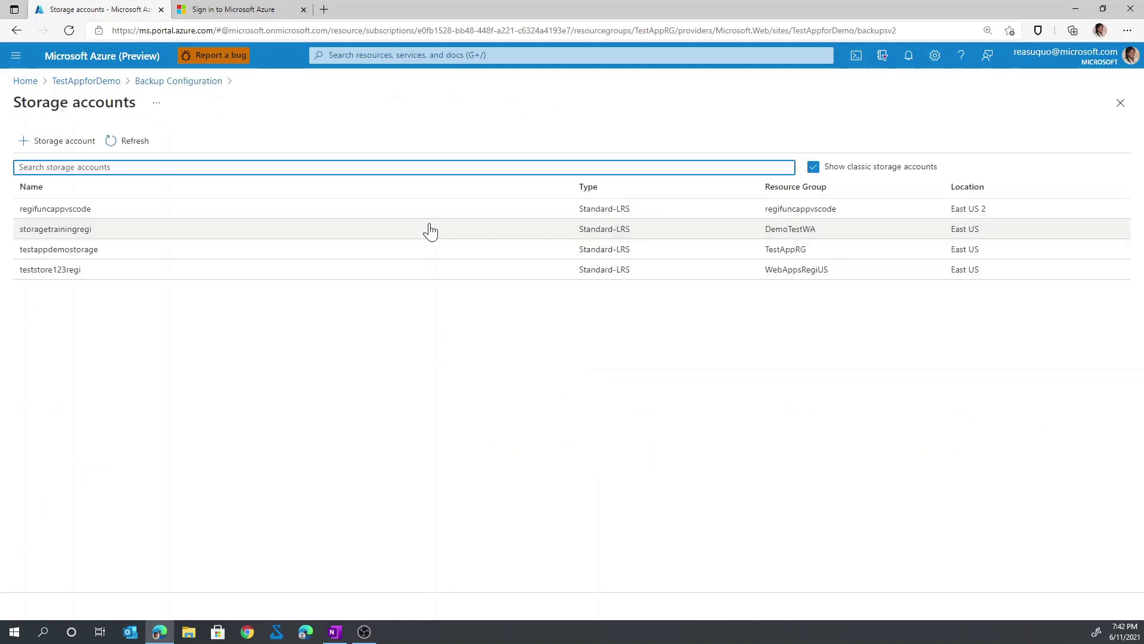
click(79, 253)
click(266, 212)
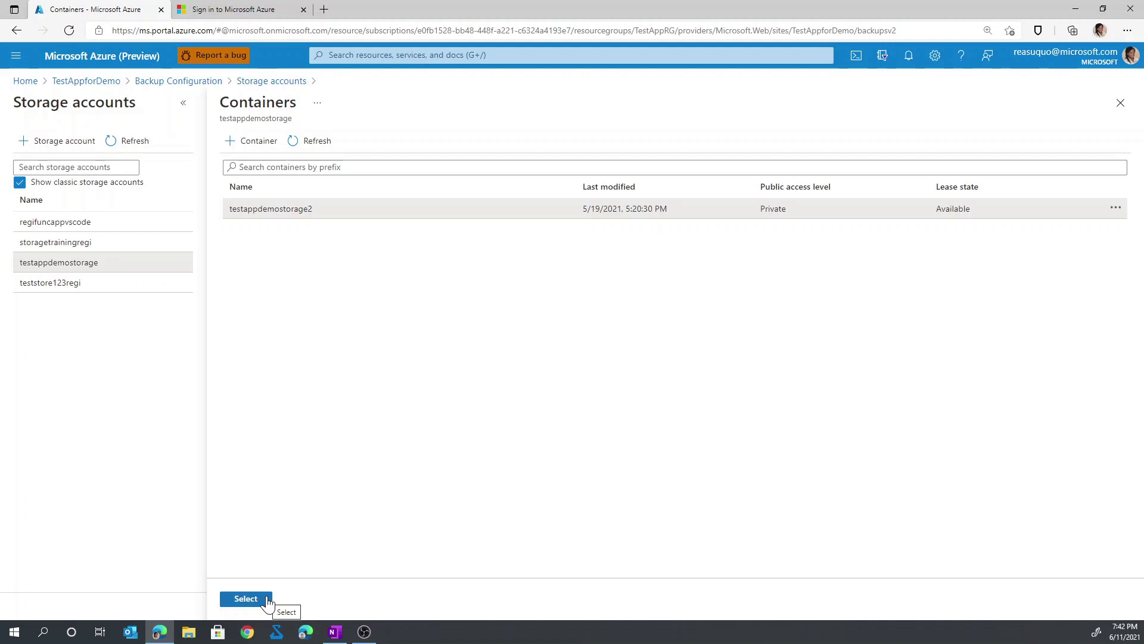
click(245, 598)
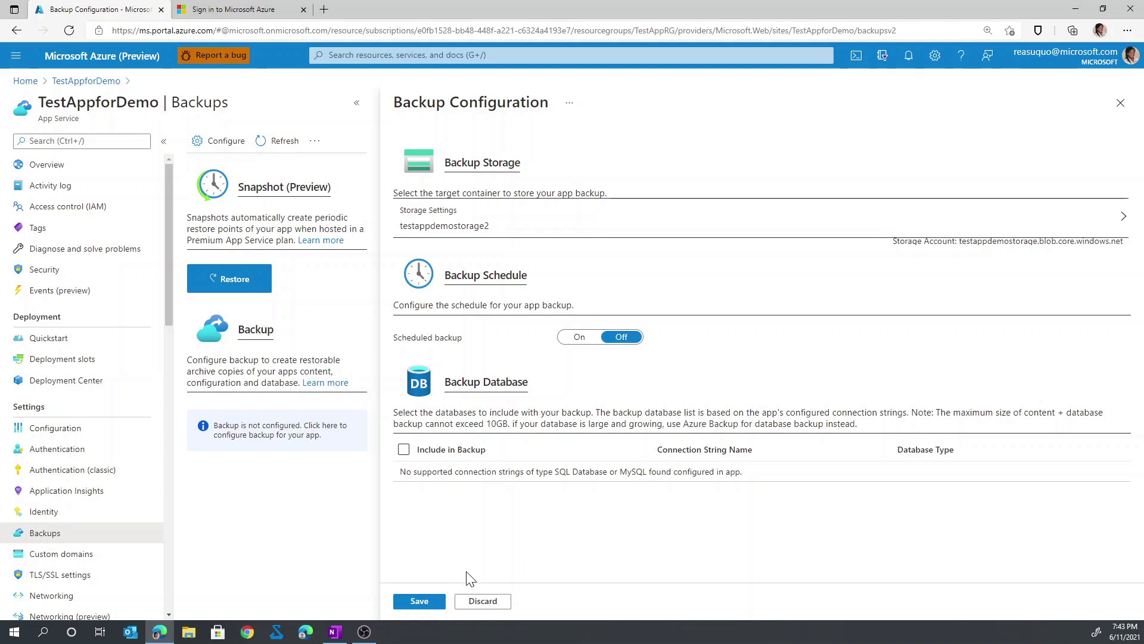
click(437, 602)
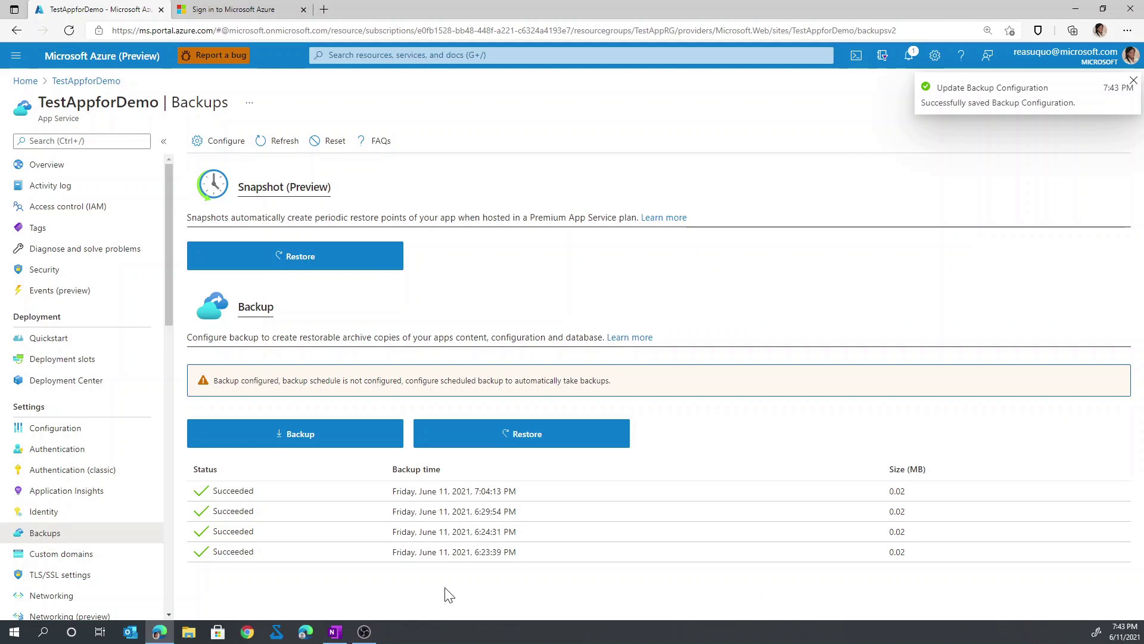
click(1134, 81)
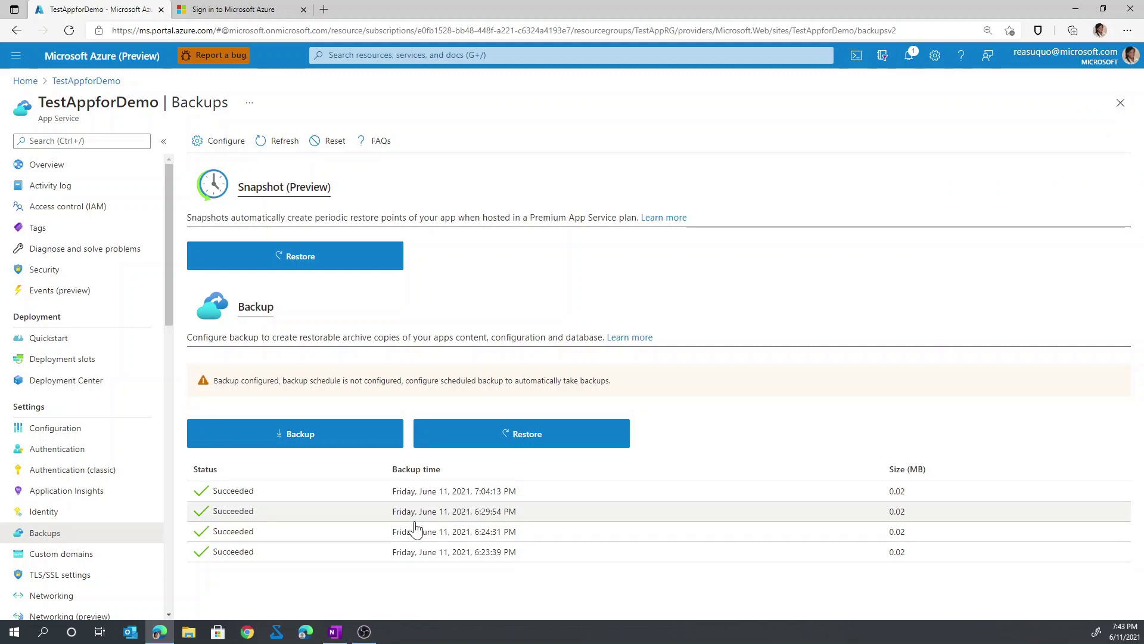
Turn on scheduled backup, keeping the 1-day interval and 30-day retention, and save the backup configuration
click(280, 388)
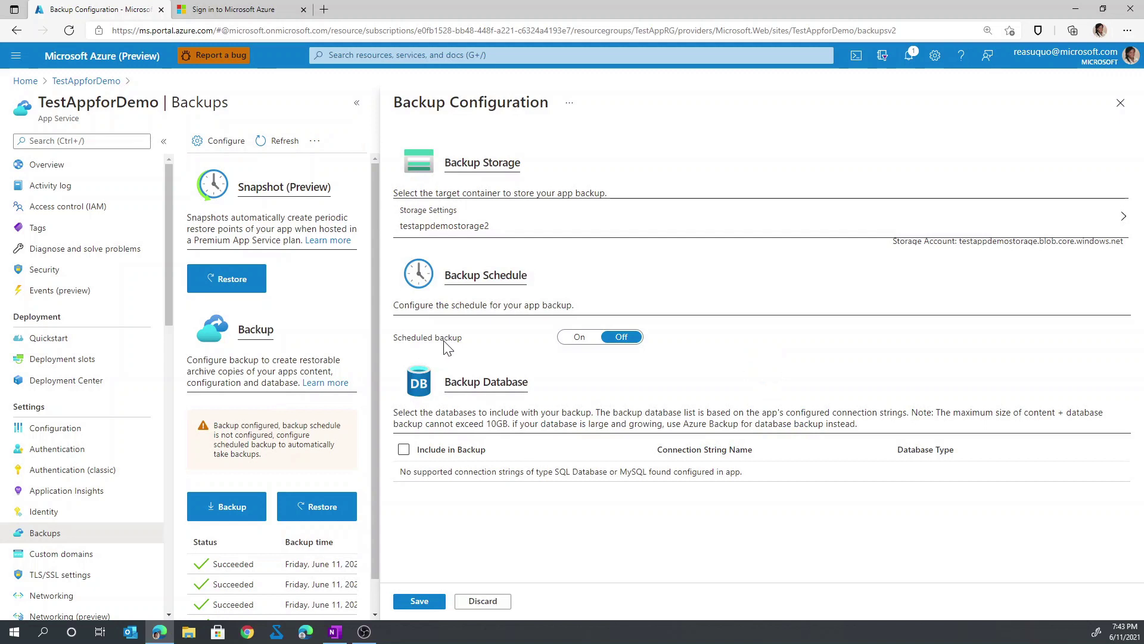
click(576, 338)
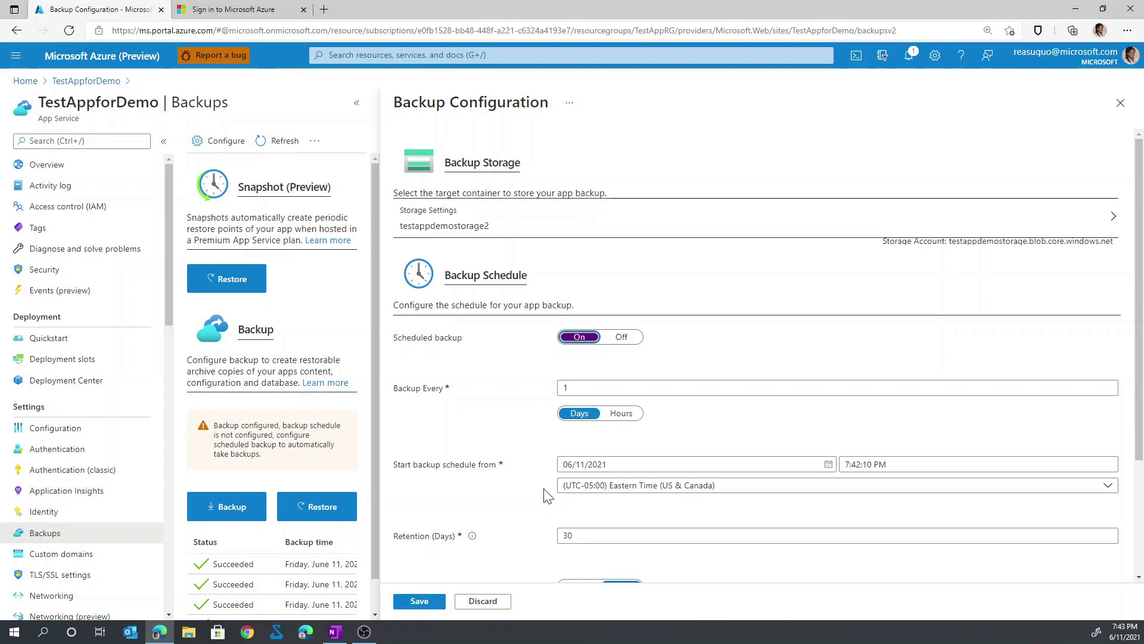
scroll(536, 537, down, 2)
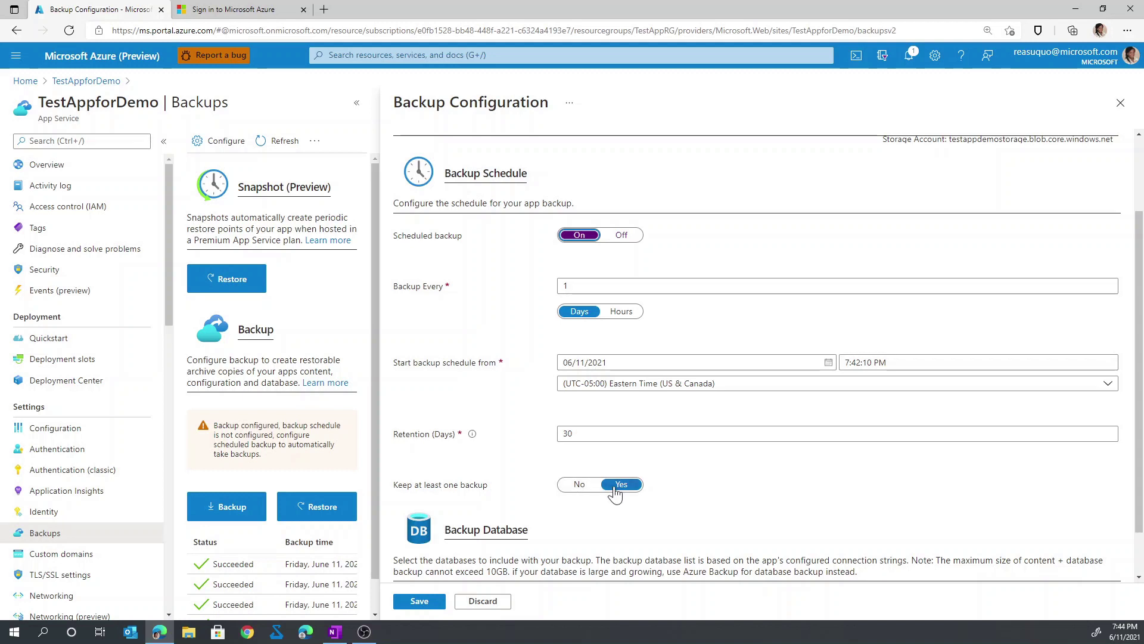
scroll(616, 495, down, 1)
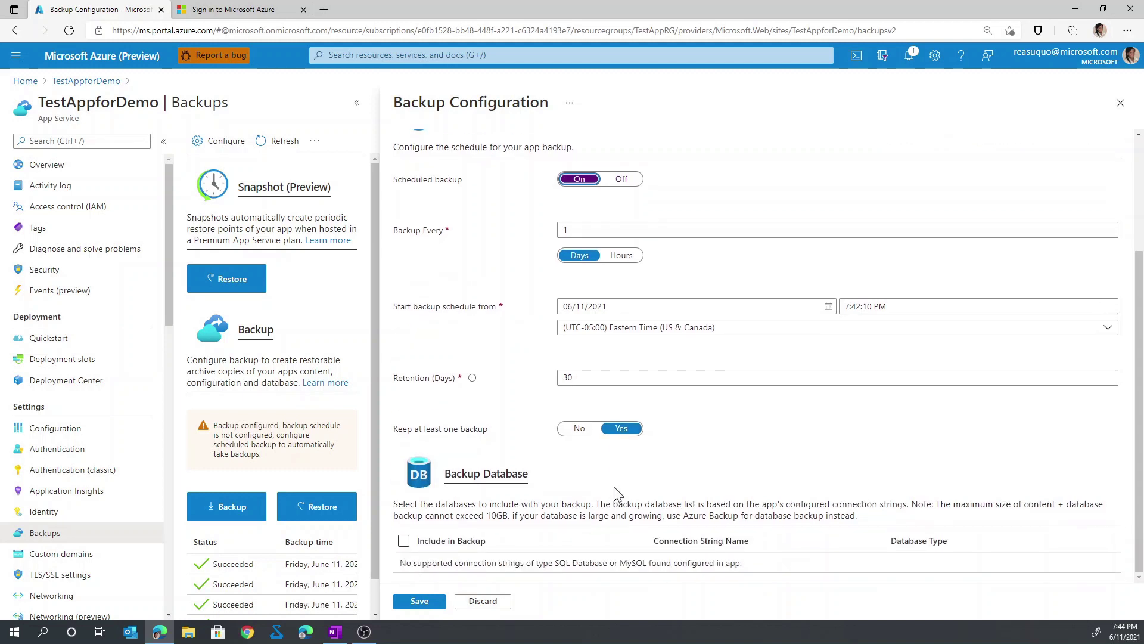
click(425, 602)
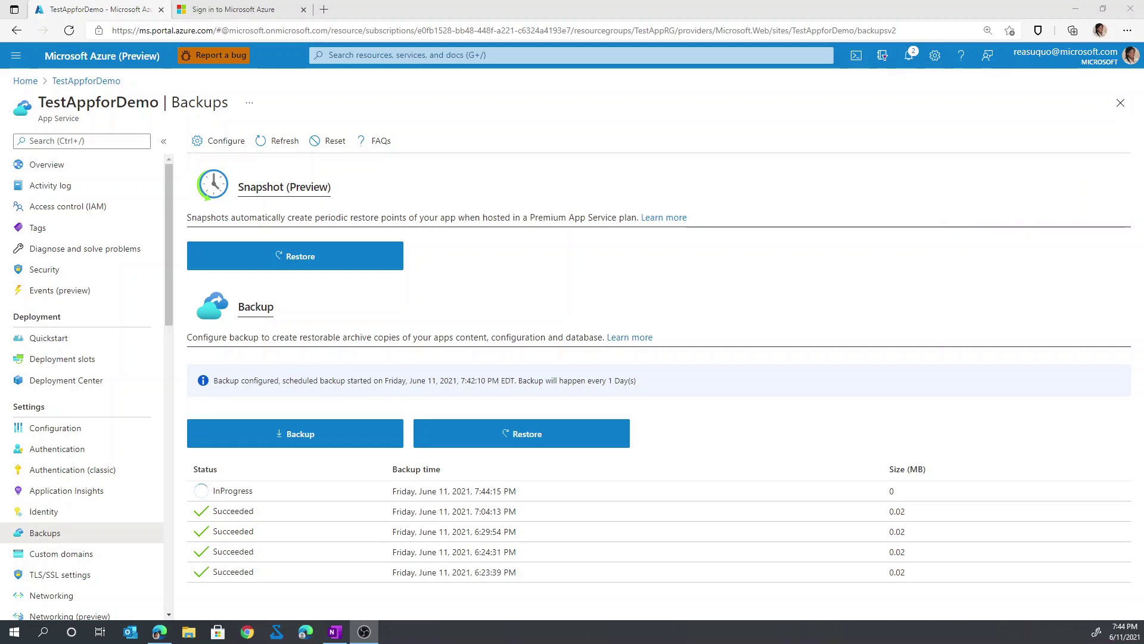
key(alt+Tab)
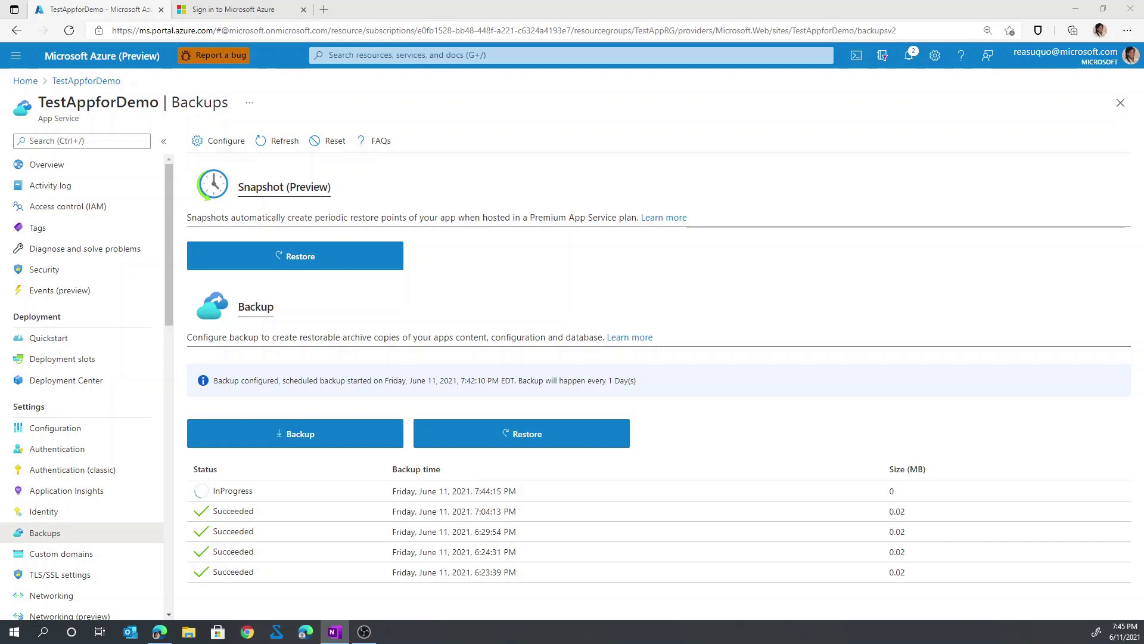
Restore the app backup from June 11, 2021, 7:04:13 PM with "New or existing app" as destination, keeping TestAppforDemo as the target
click(526, 439)
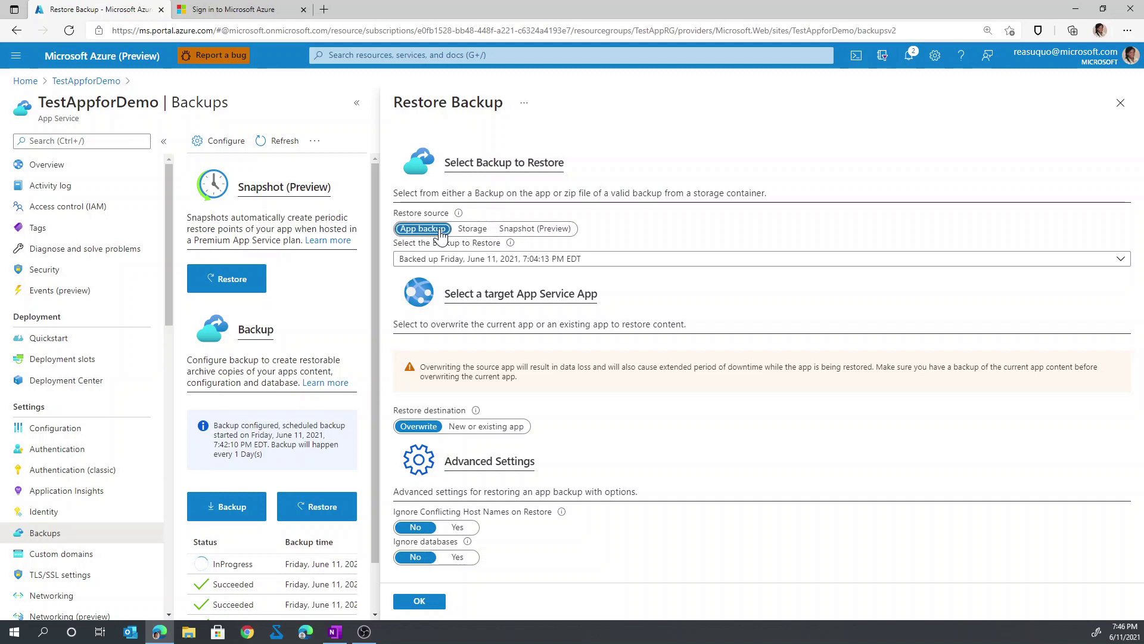
click(616, 261)
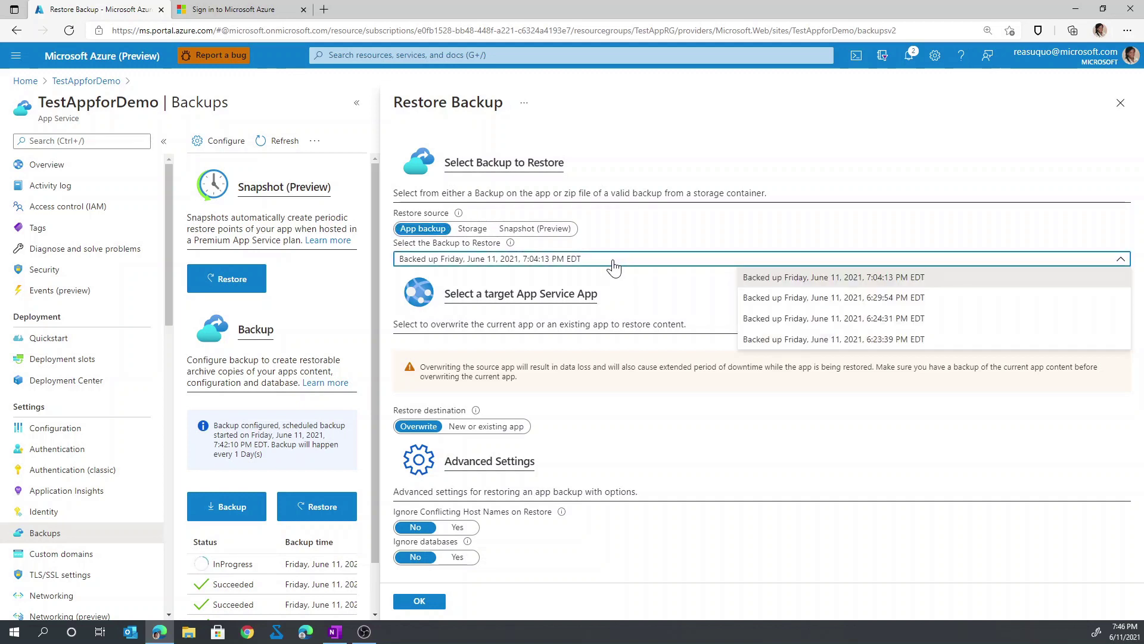
click(628, 288)
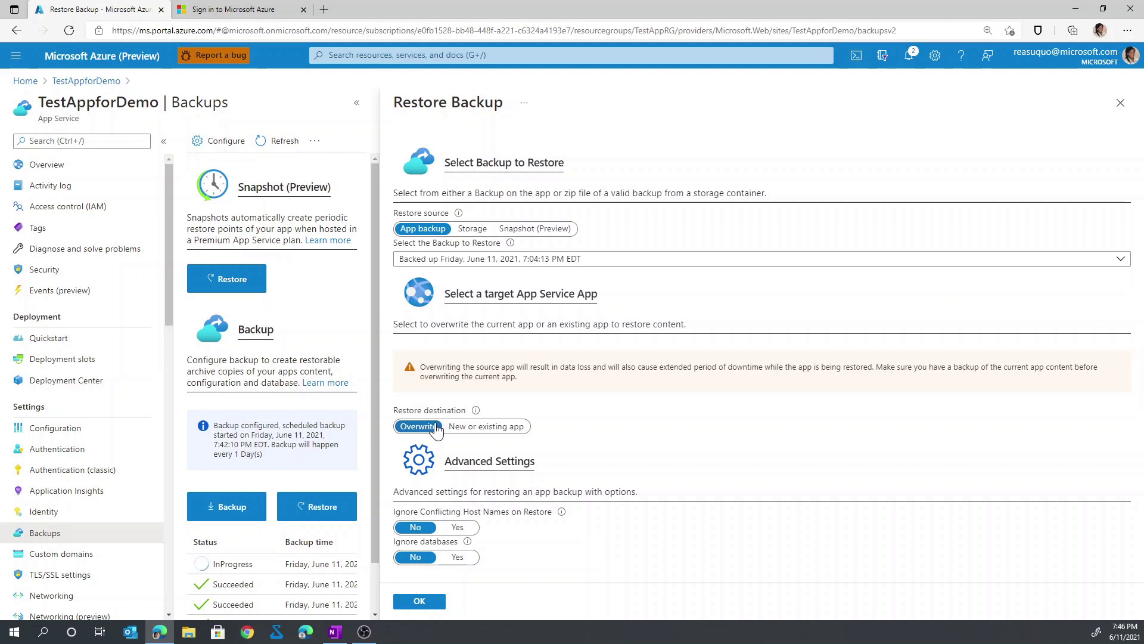
click(472, 426)
scroll(473, 435, down, 2)
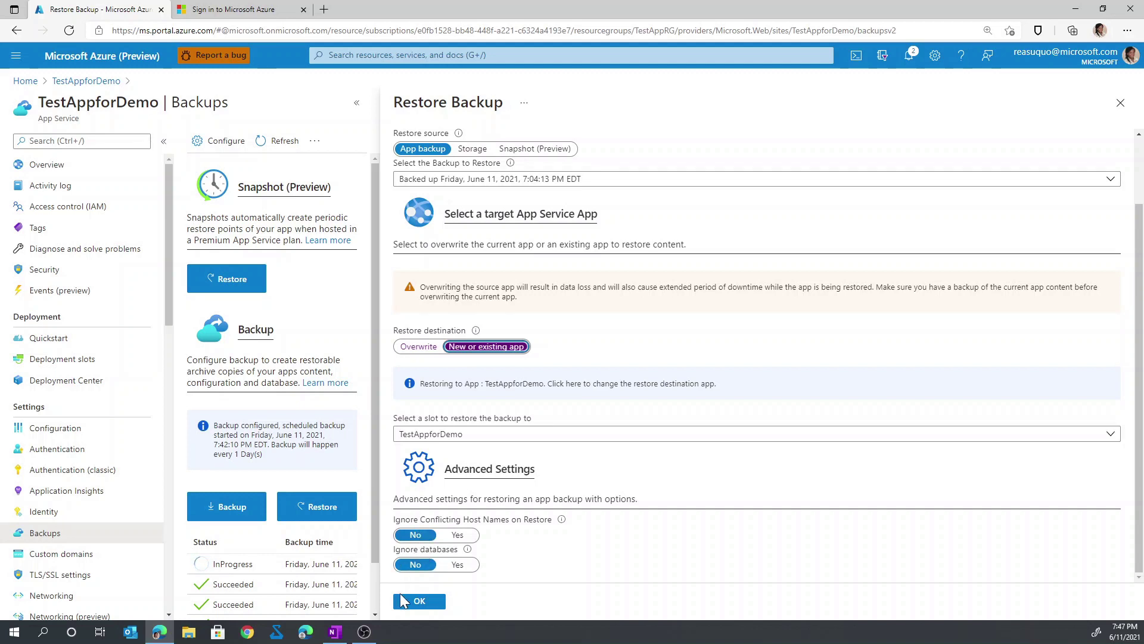
click(420, 602)
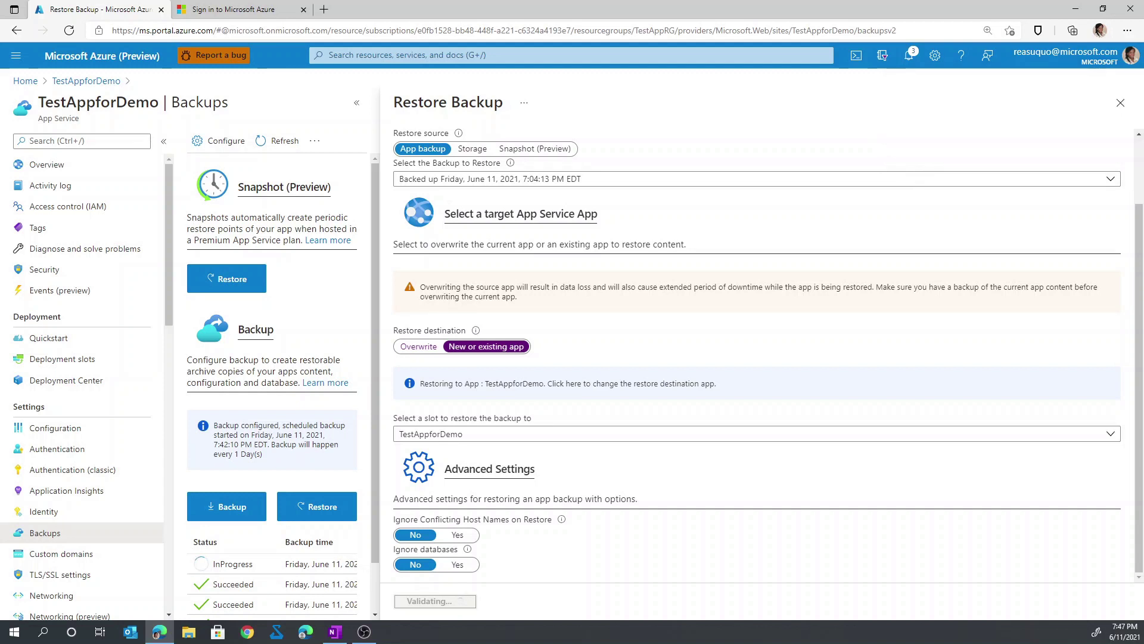
key(alt+Tab)
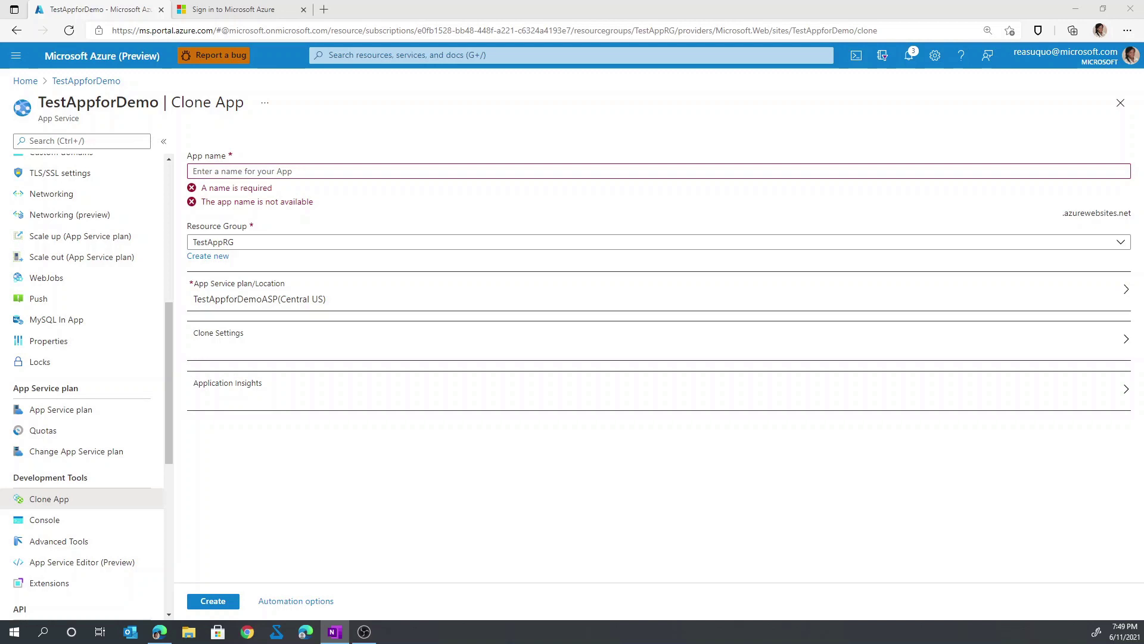
Name the cloned app TestAppforDemo02, reusing the source app's name copied from the page title
double_click(99, 103)
key(ctrl+c)
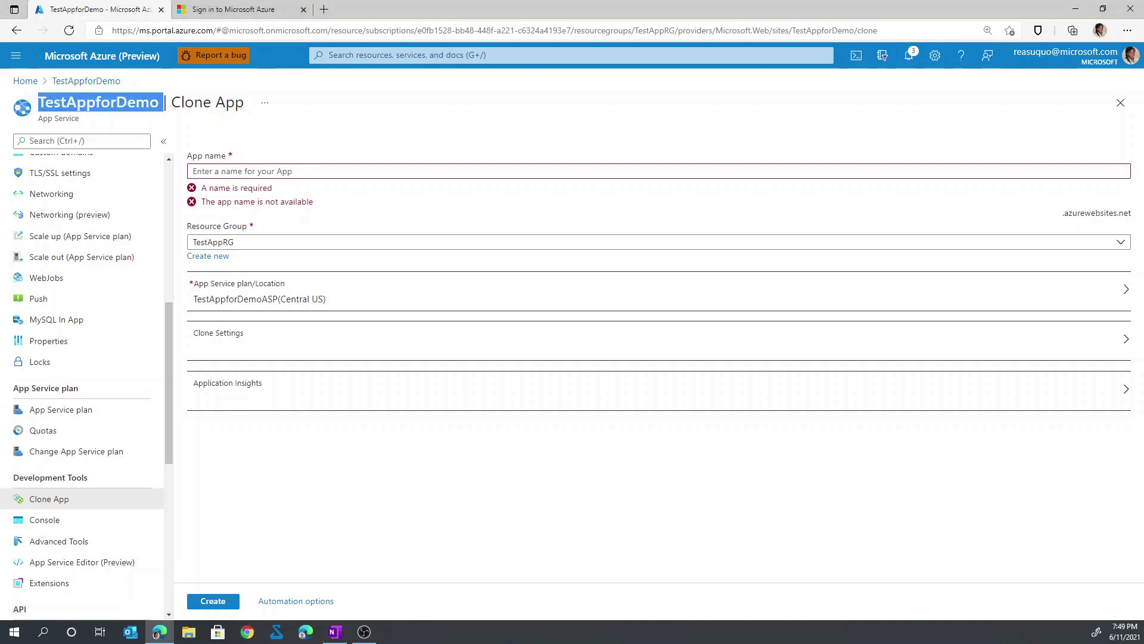
click(277, 171)
key(ctrl+v)
text(02)
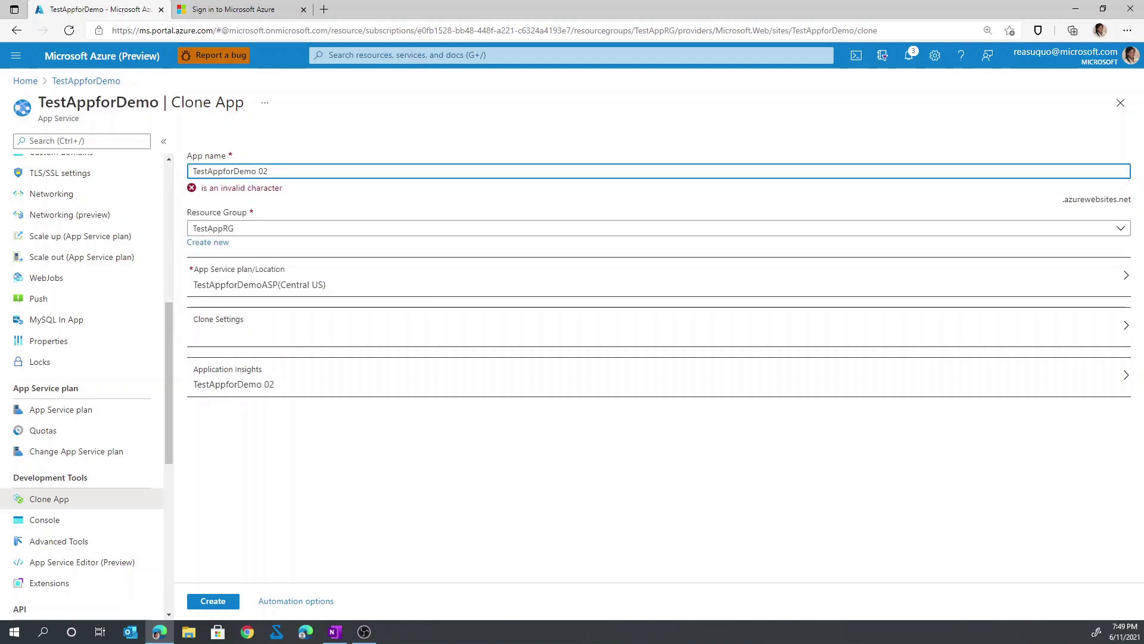
key(Left)
key(Left)
key(BackSpace)
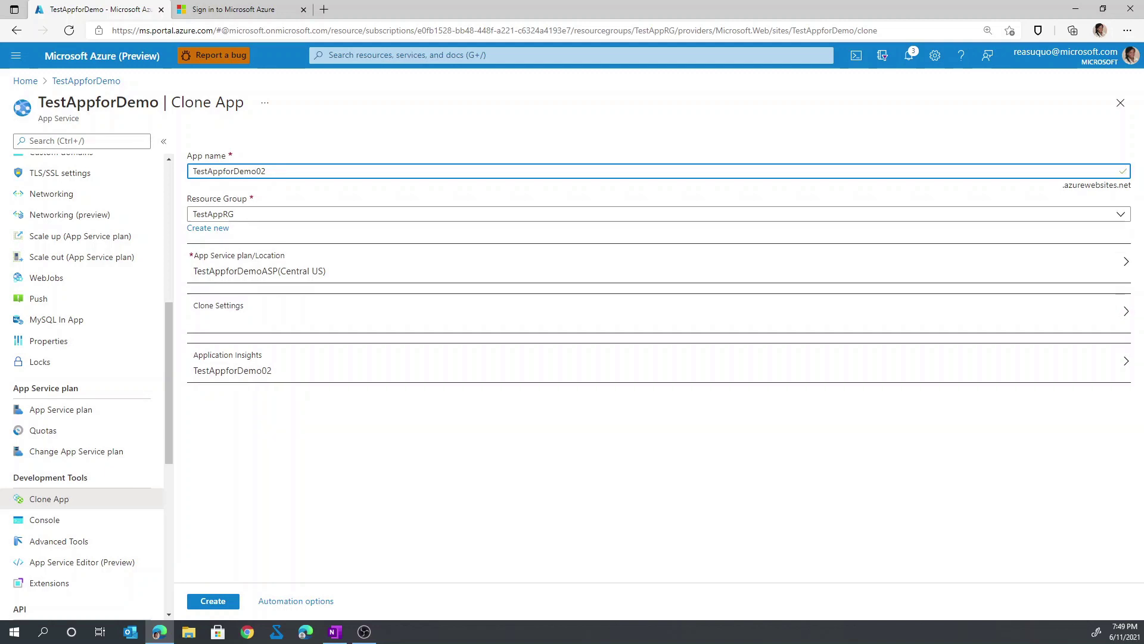
Keep the TestAppRG resource group and the default clone settings, and create the cloned app
click(271, 213)
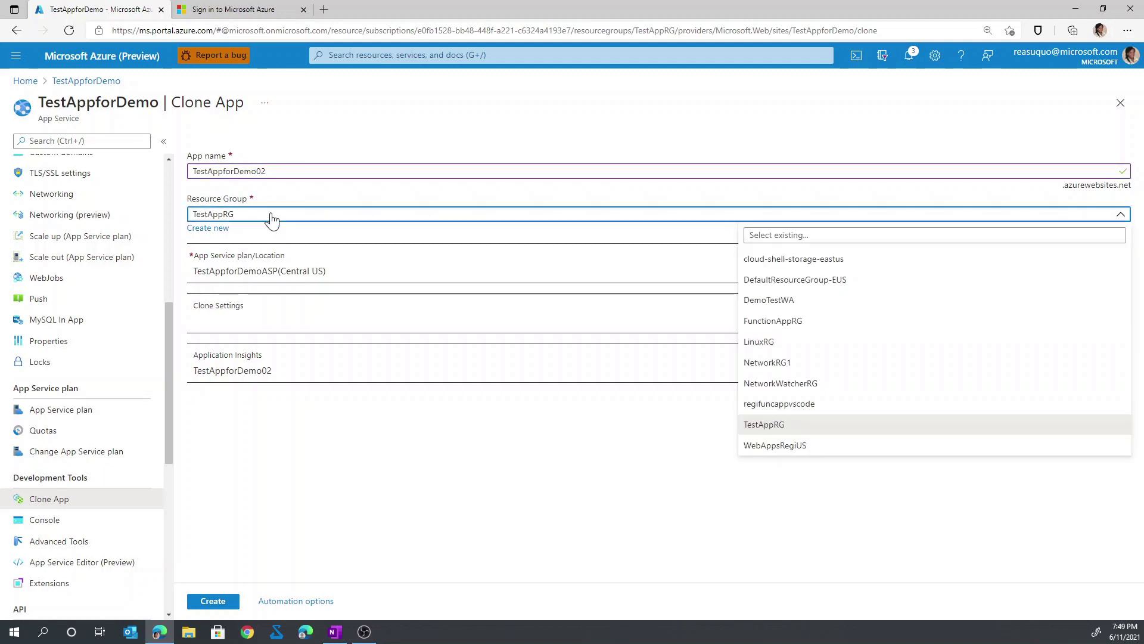
click(271, 214)
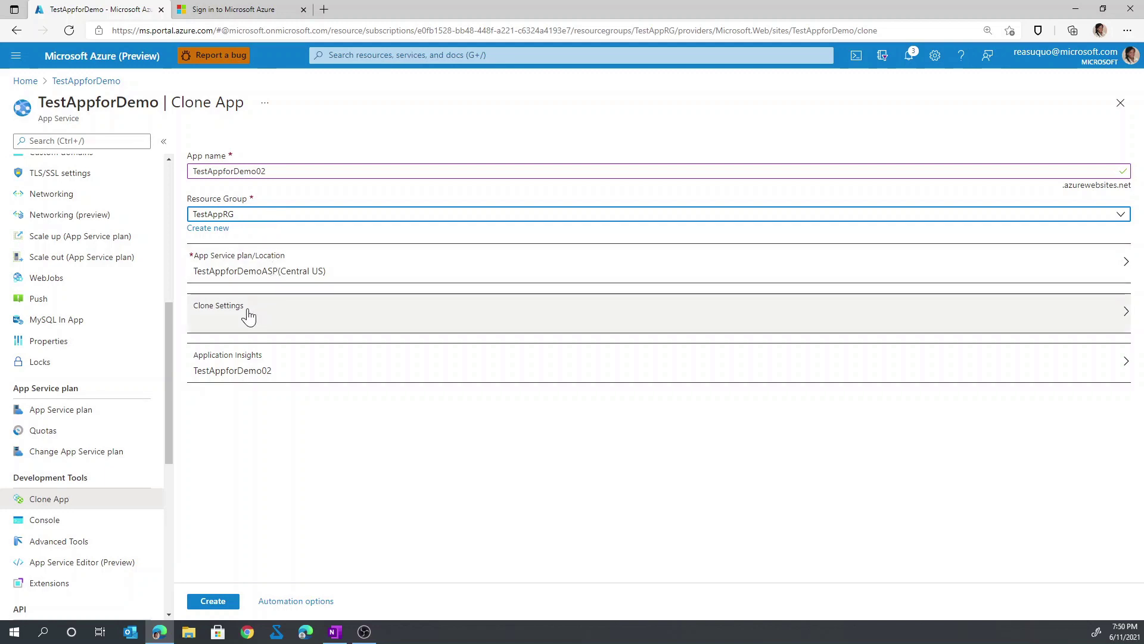
click(249, 317)
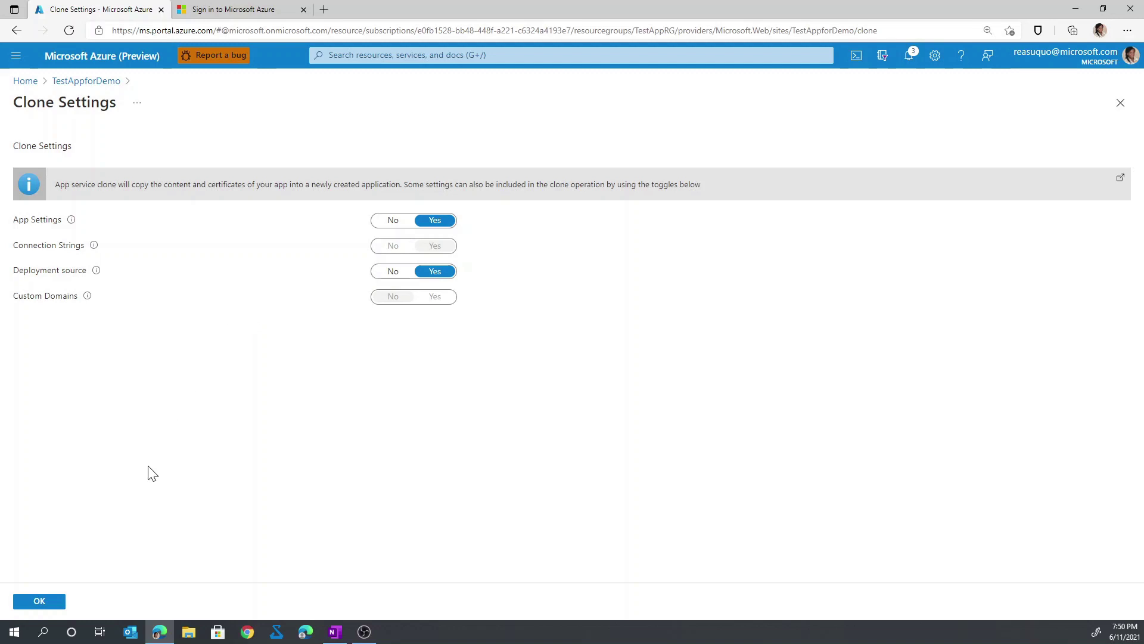
click(56, 602)
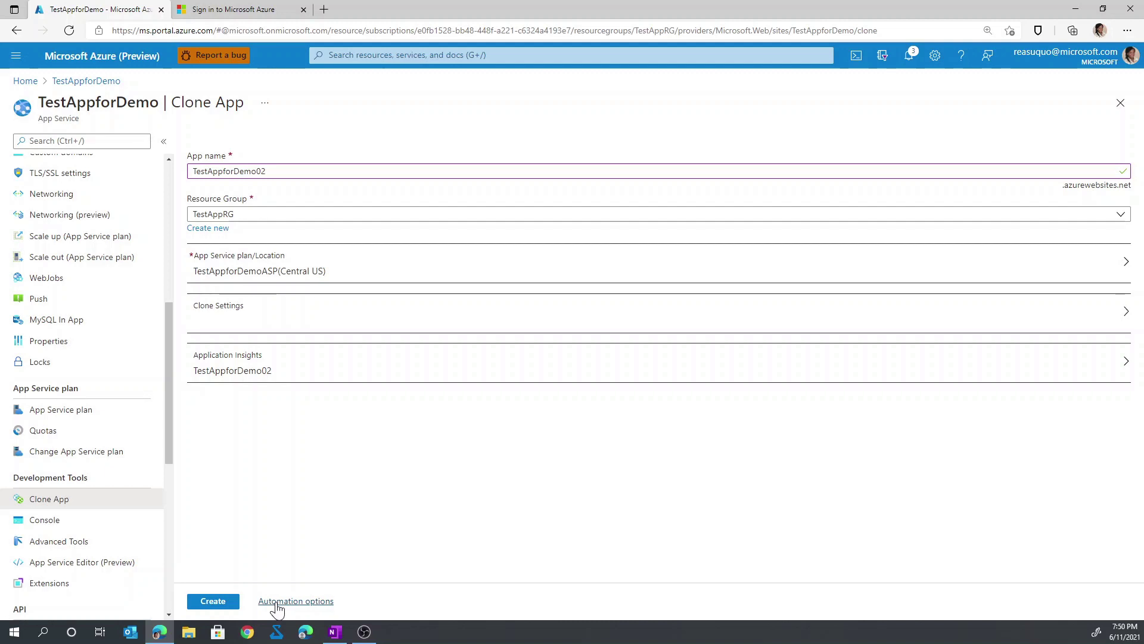
click(229, 602)
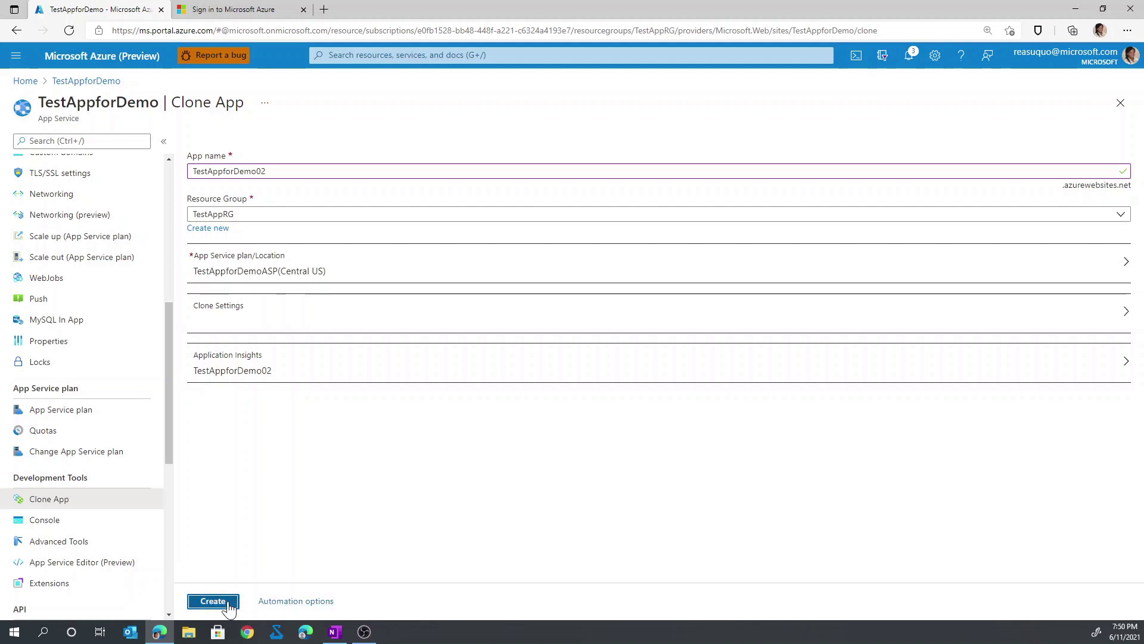